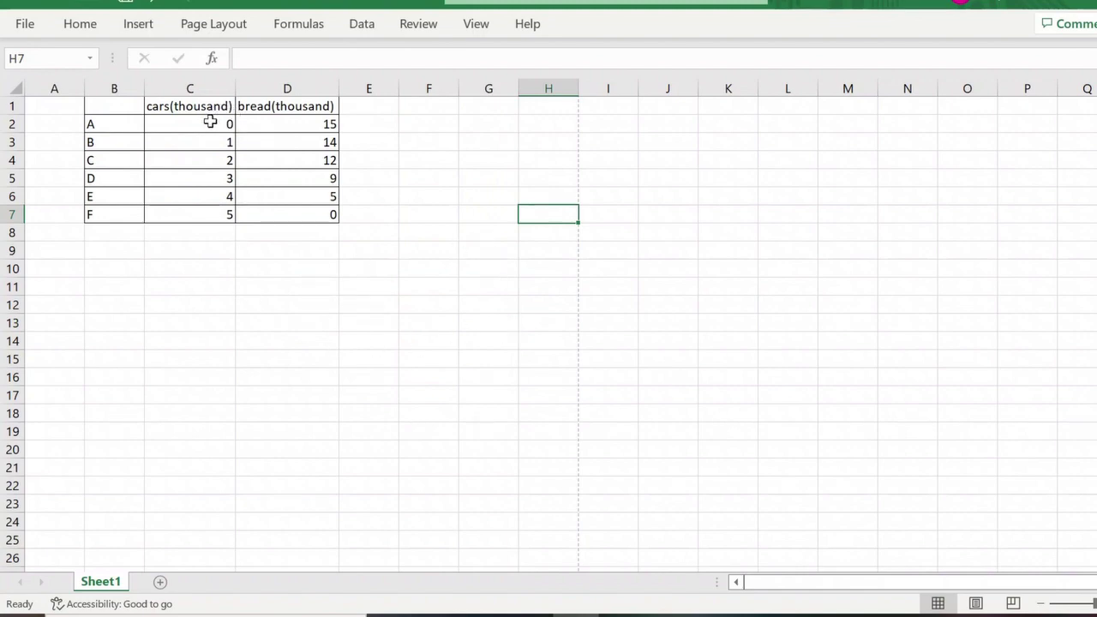
Step: Insert a Scatter with Smooth Lines and Markers chart from C2:D7 and move it slightly up the sheet
drag(210, 123, 318, 215)
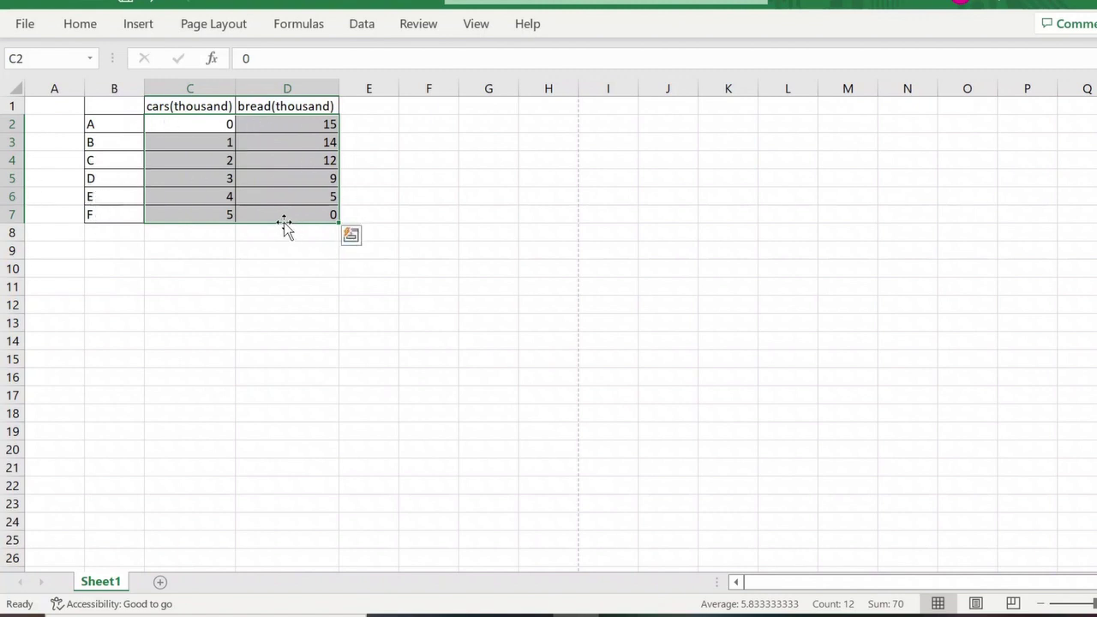
click(139, 24)
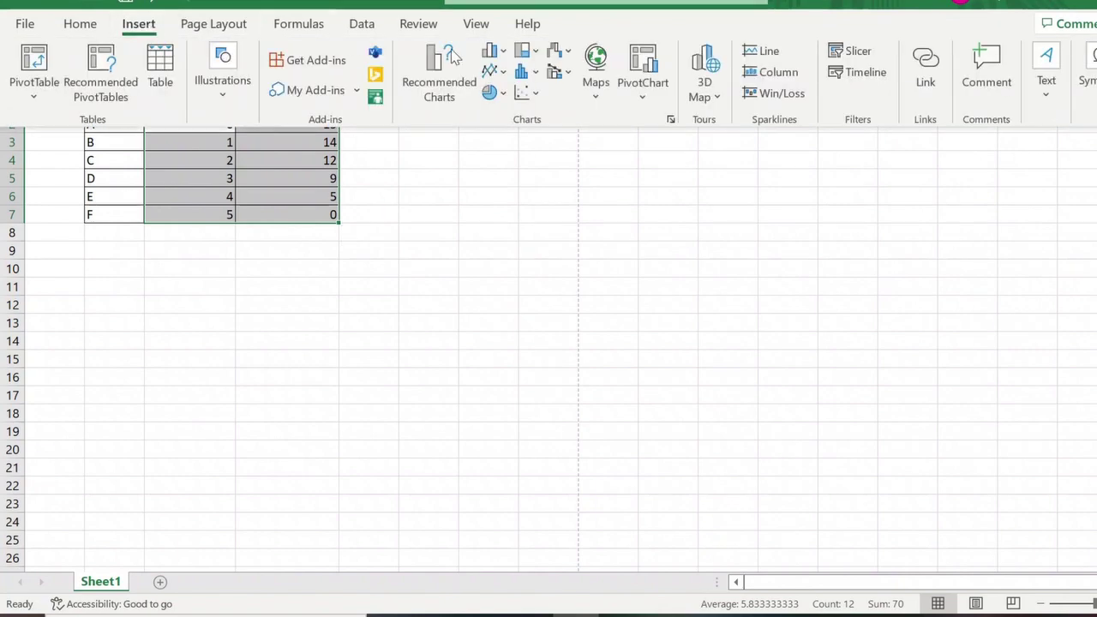
click(527, 93)
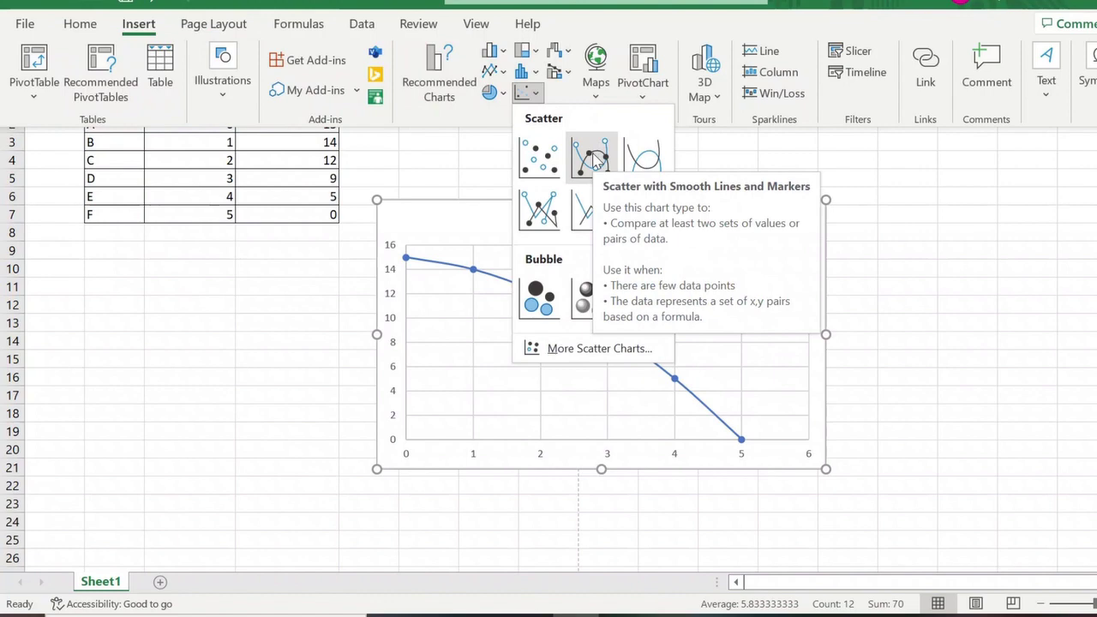
click(594, 157)
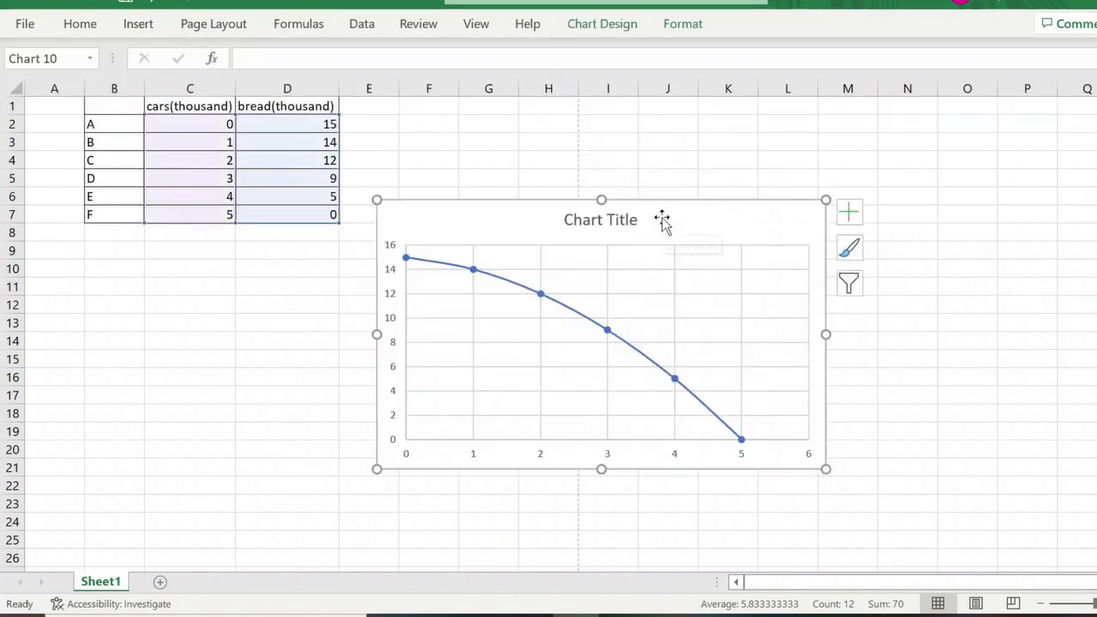
drag(662, 220, 661, 186)
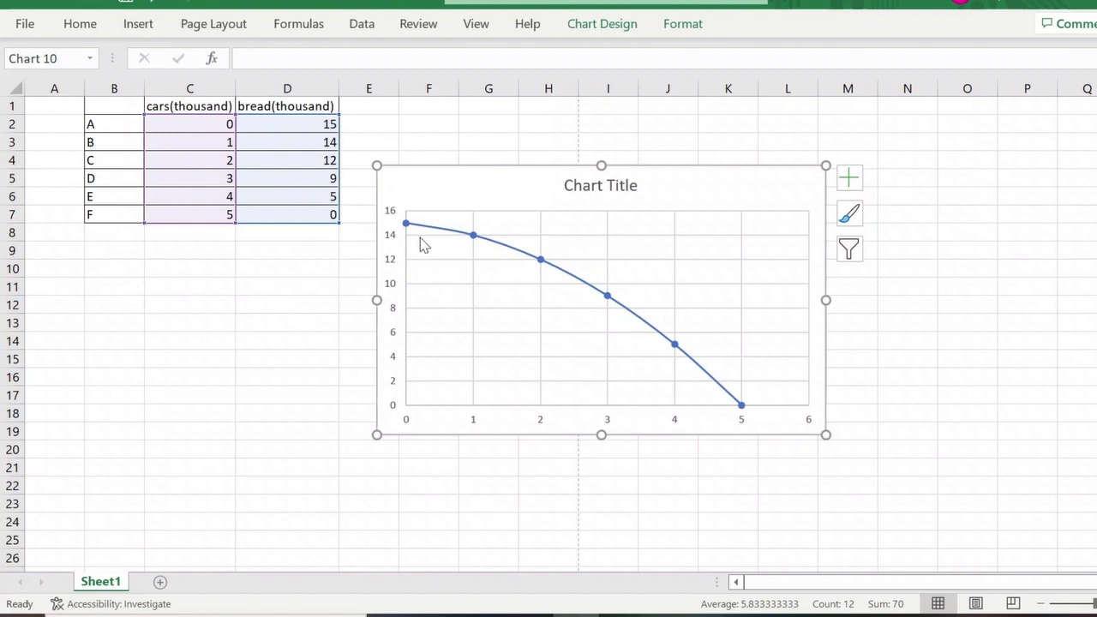
Step: Add data labels to all points of the curve
mouse_move(409, 233)
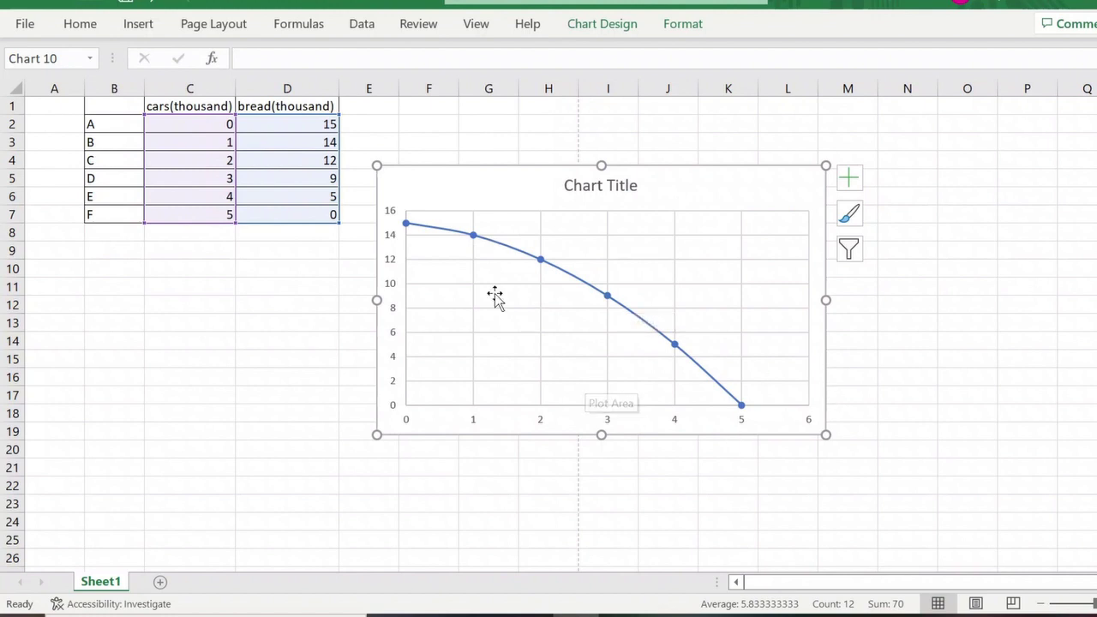
click(406, 225)
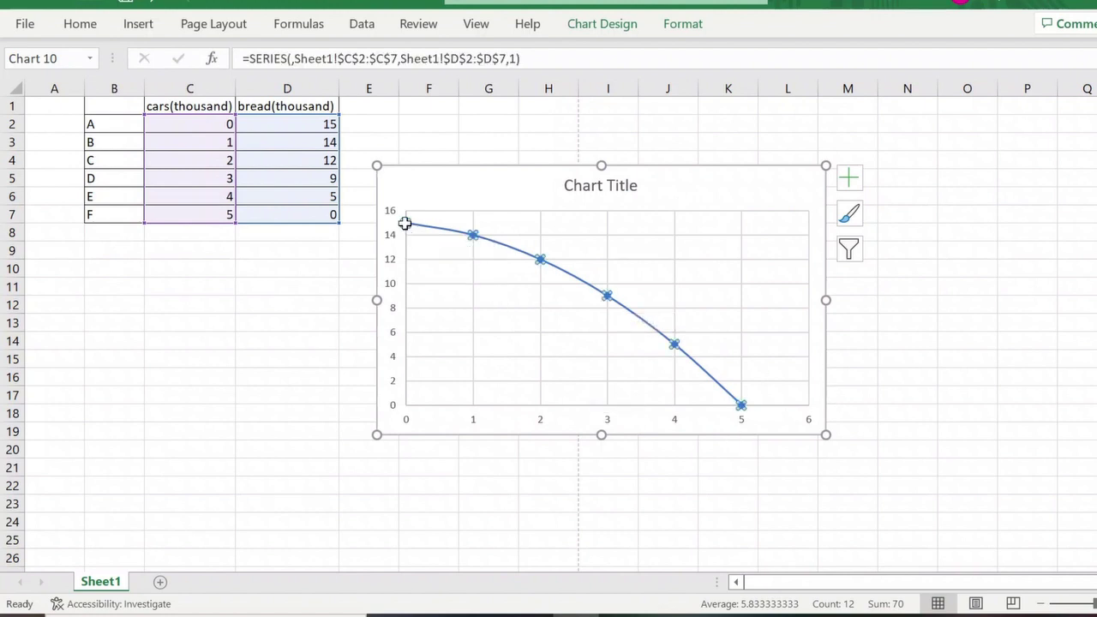
right_click(405, 224)
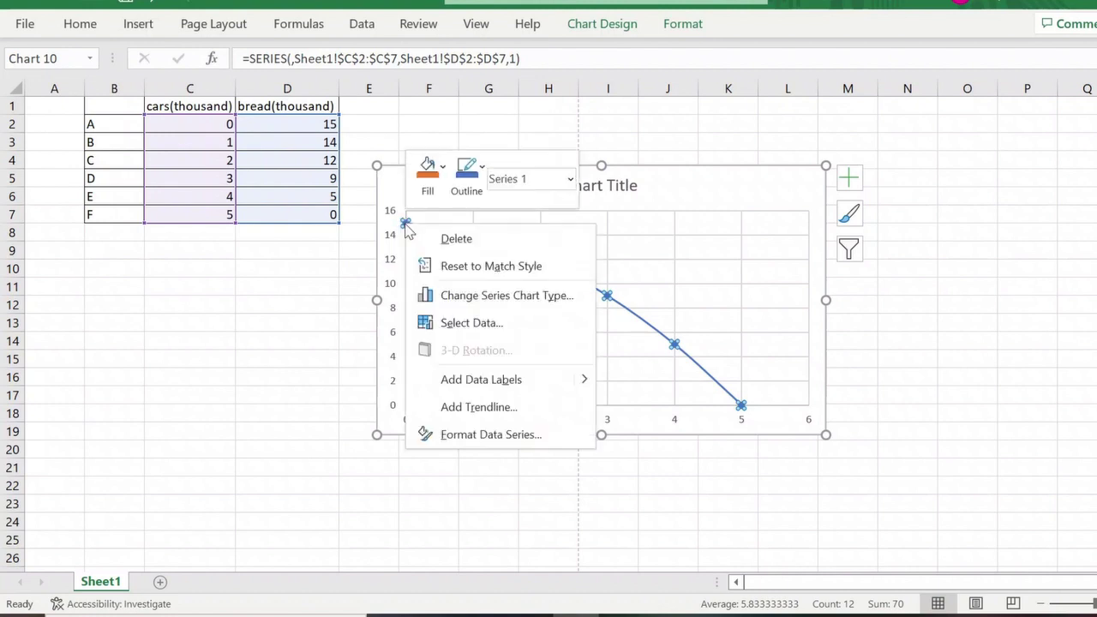
click(496, 381)
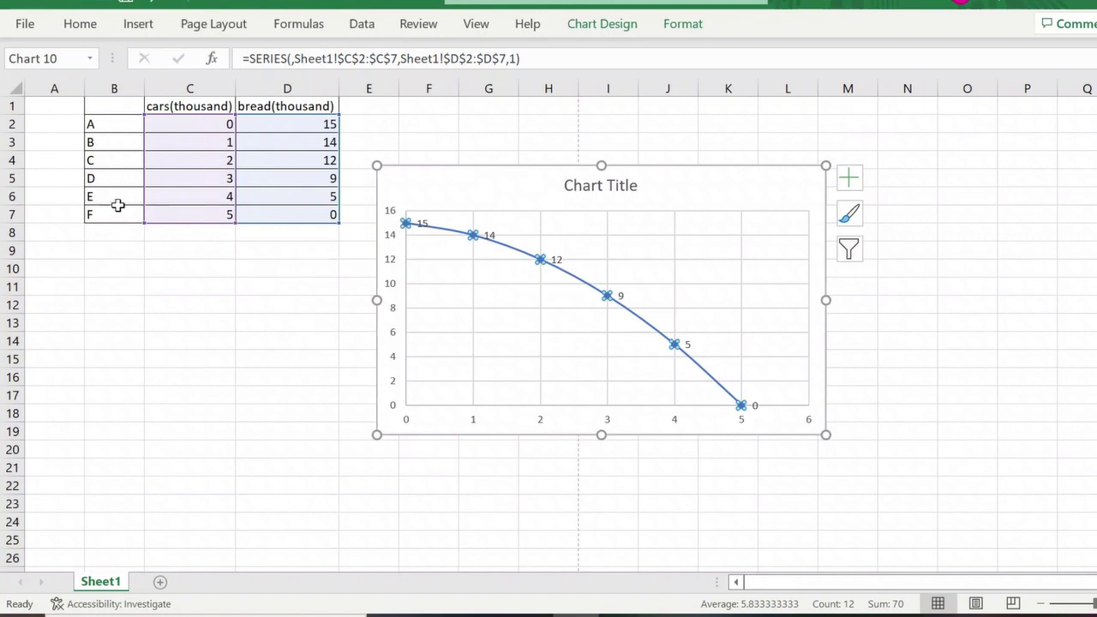
Step: Replace the data labels of the points at x = 5, 4 and 3 with A, B and C respectively
click(754, 406)
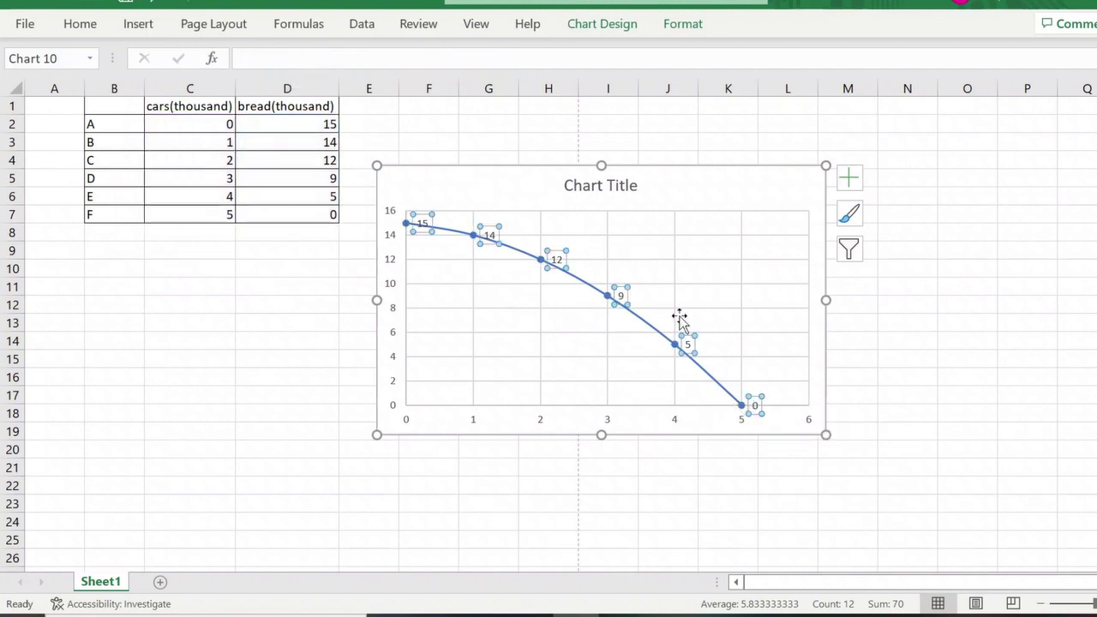
double_click(754, 408)
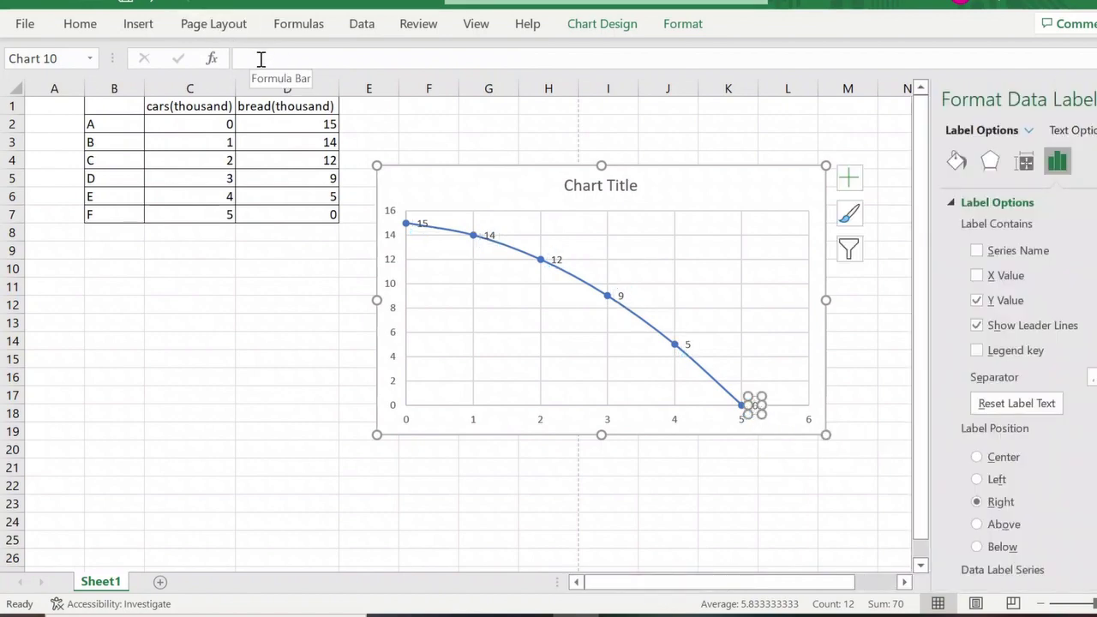
click(259, 58)
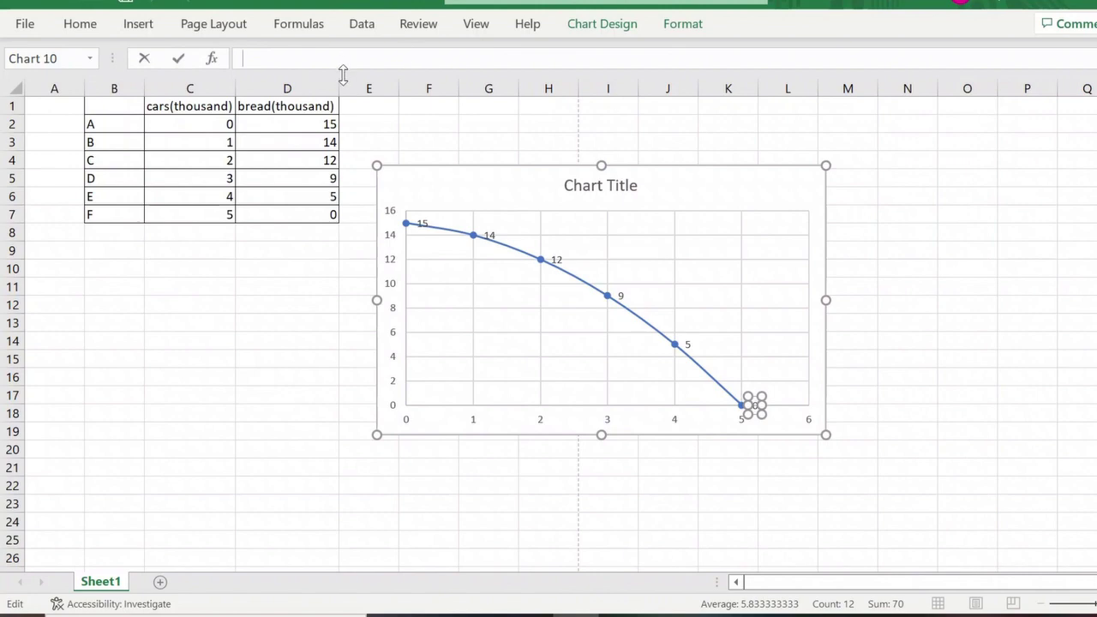
text(A)
click(691, 343)
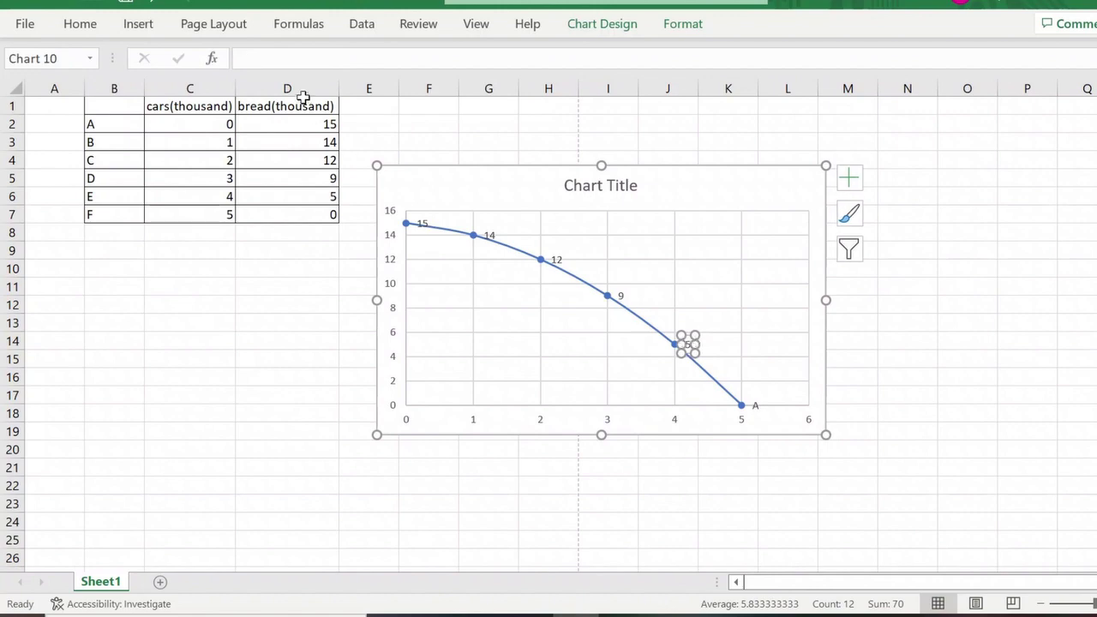
click(288, 55)
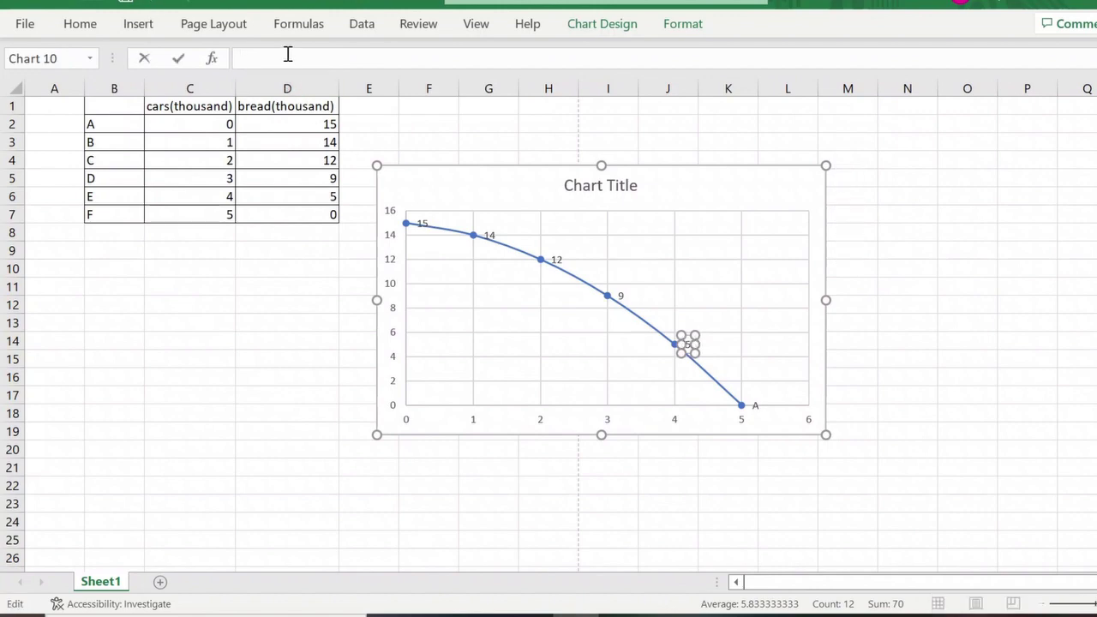
click(615, 291)
click(238, 57)
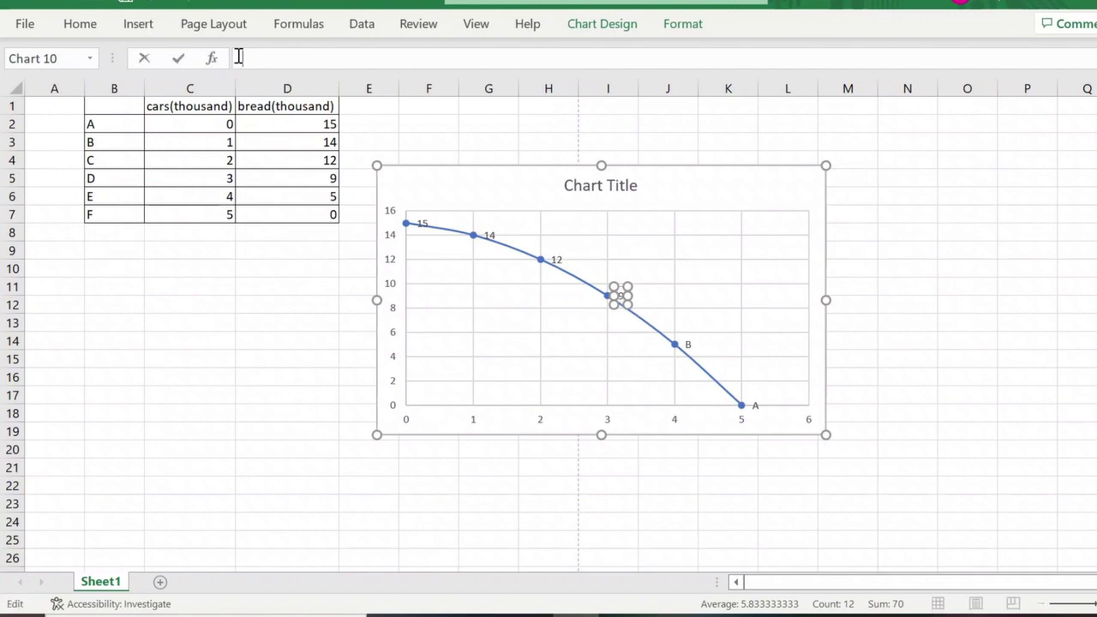
Step: Replace the data labels of the points at x = 2, 1 and 0 with D, E and F respectively
click(555, 259)
click(299, 60)
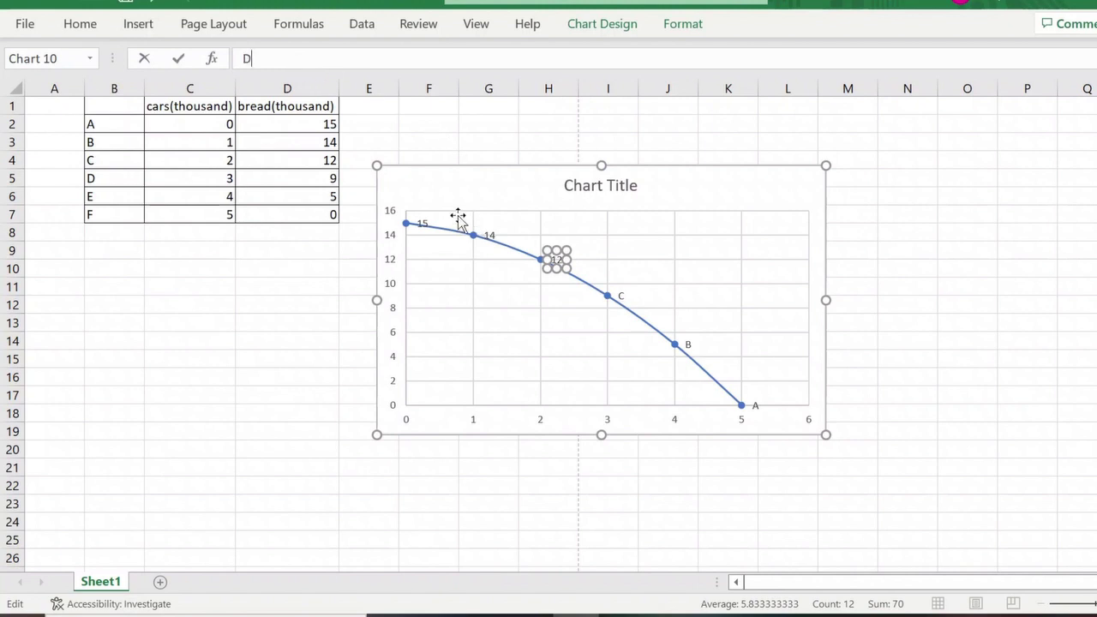
click(489, 234)
click(276, 62)
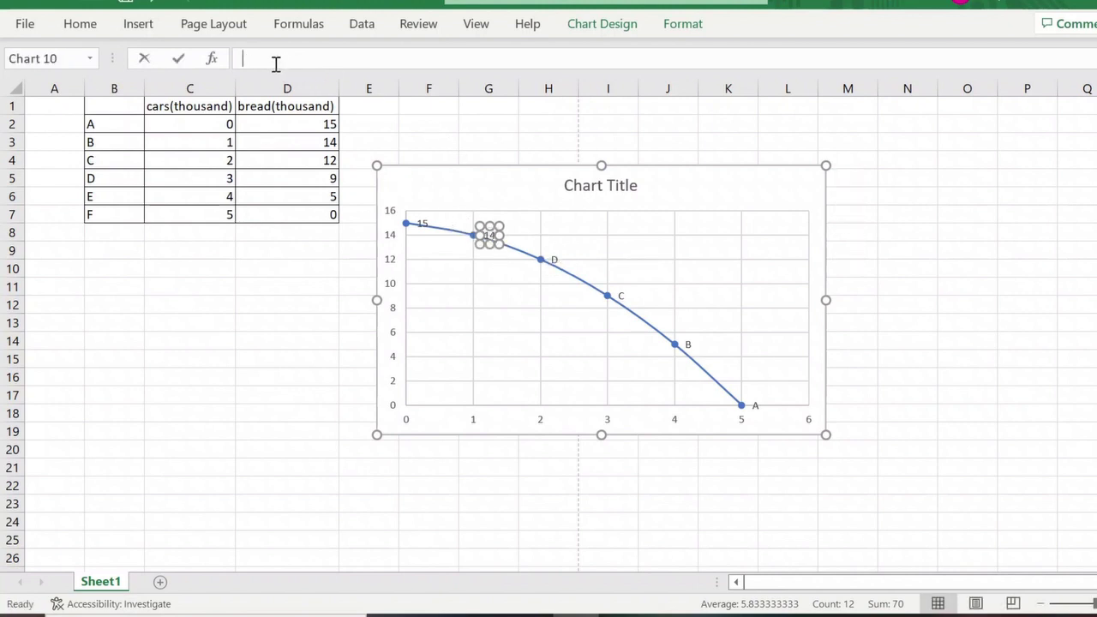
click(421, 223)
click(307, 62)
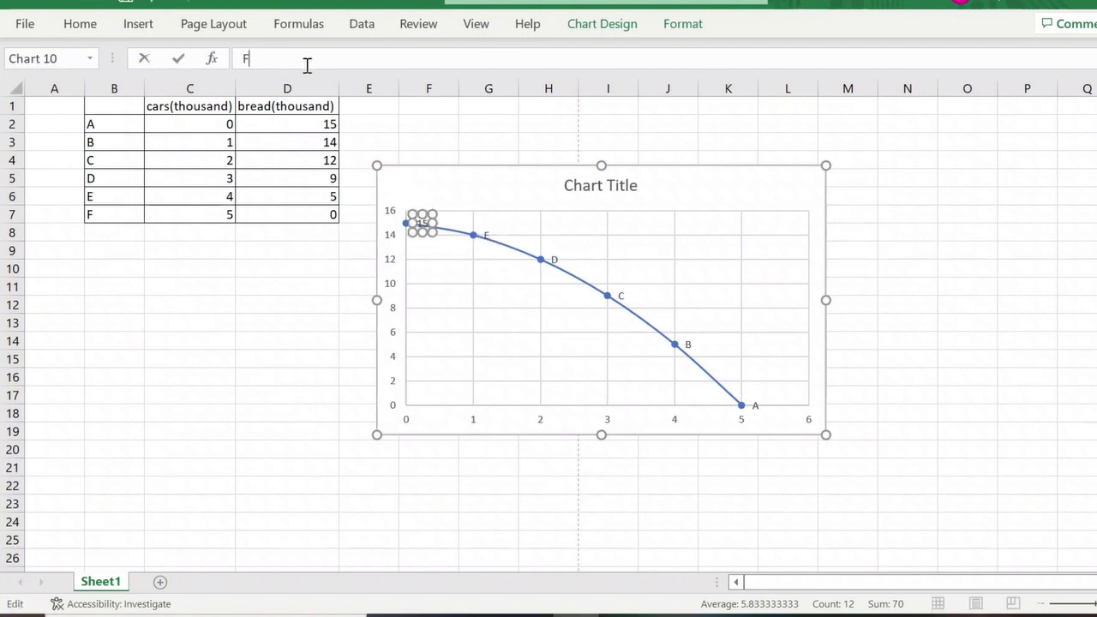
click(718, 475)
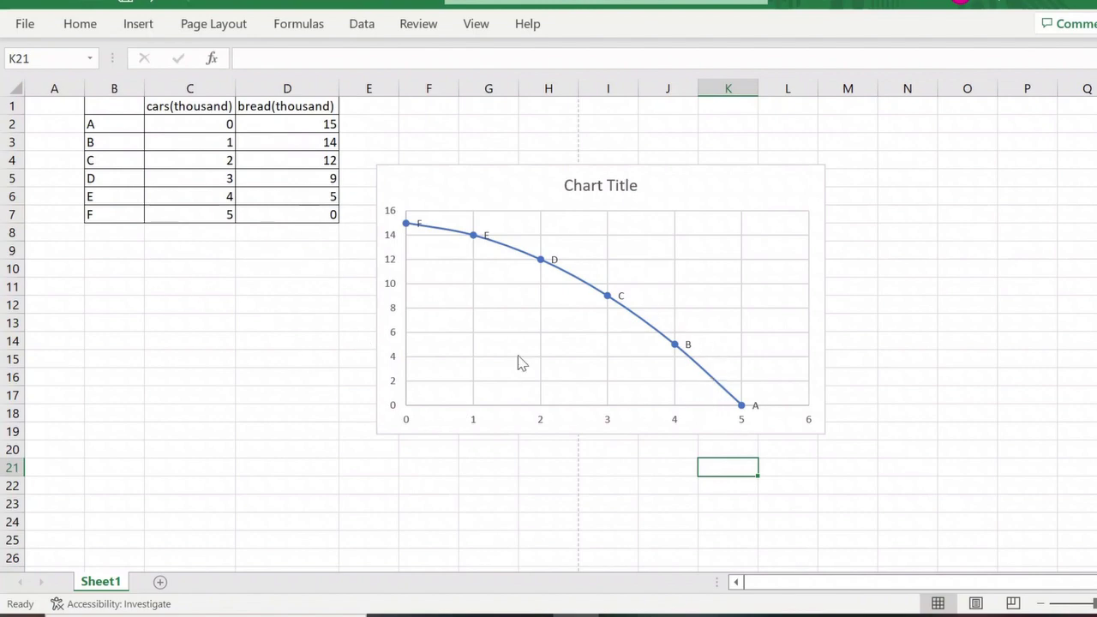
Step: Set the chart title to PRODUCTION PROBABILITY CURVE
click(604, 185)
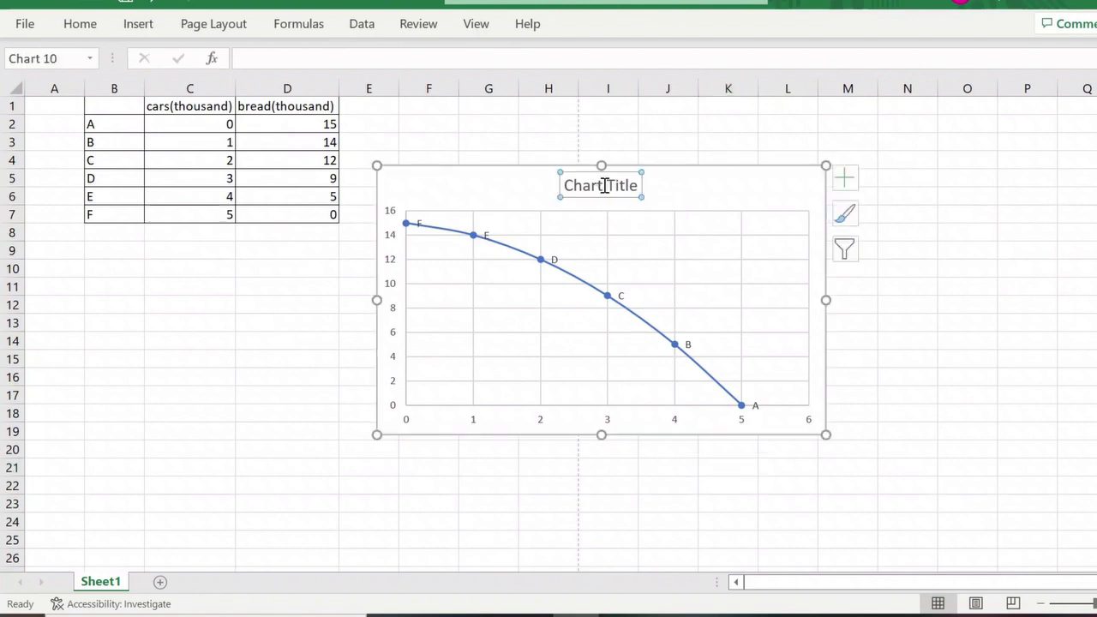
click(268, 57)
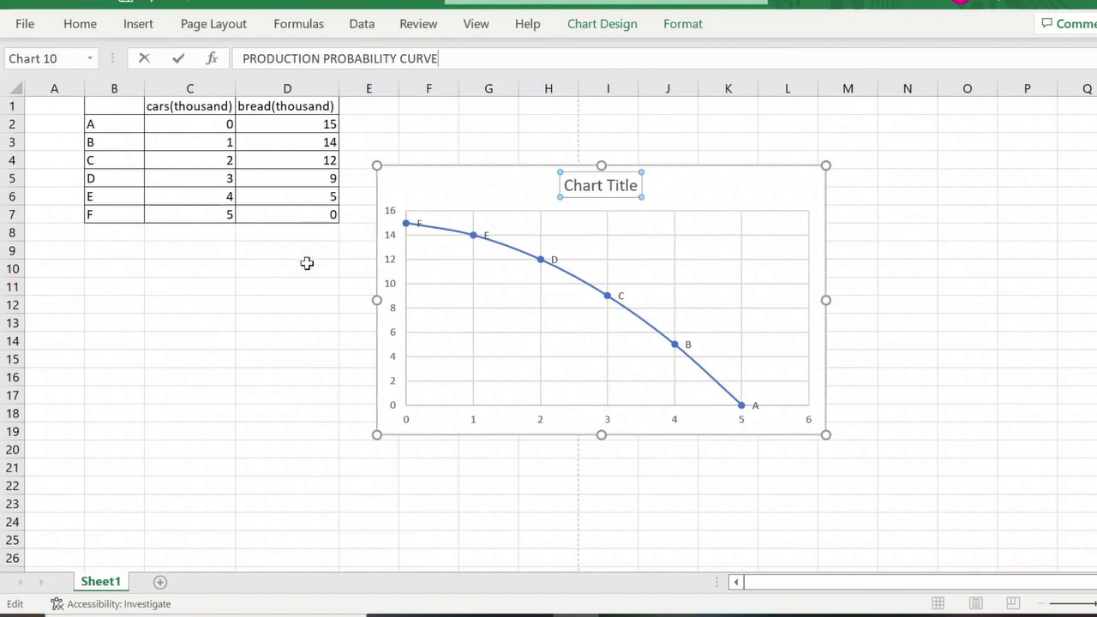
click(307, 263)
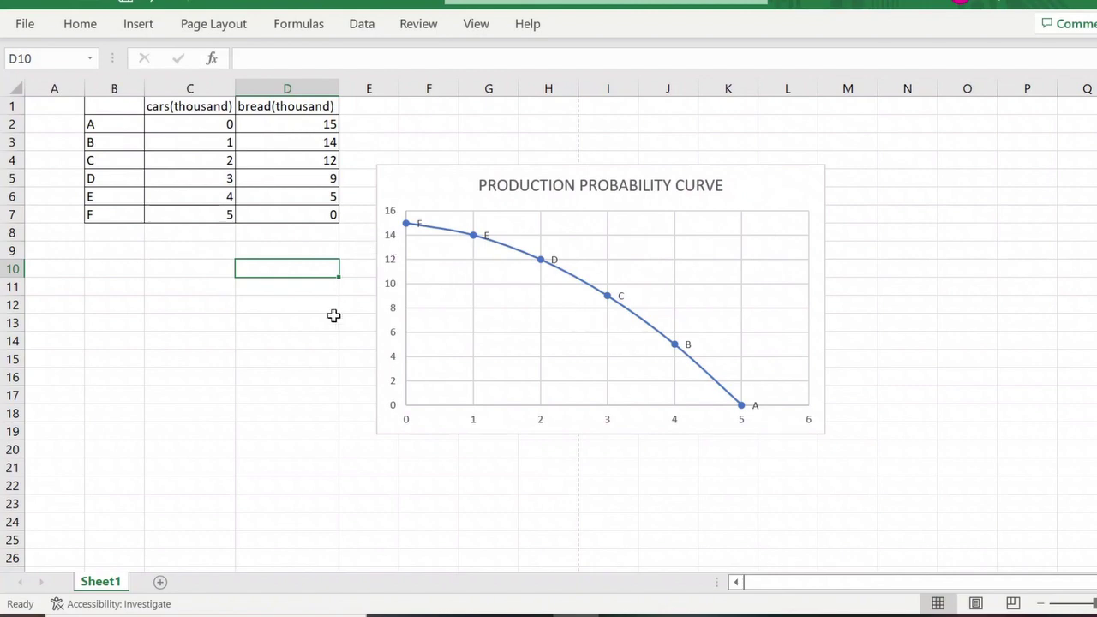
click(287, 363)
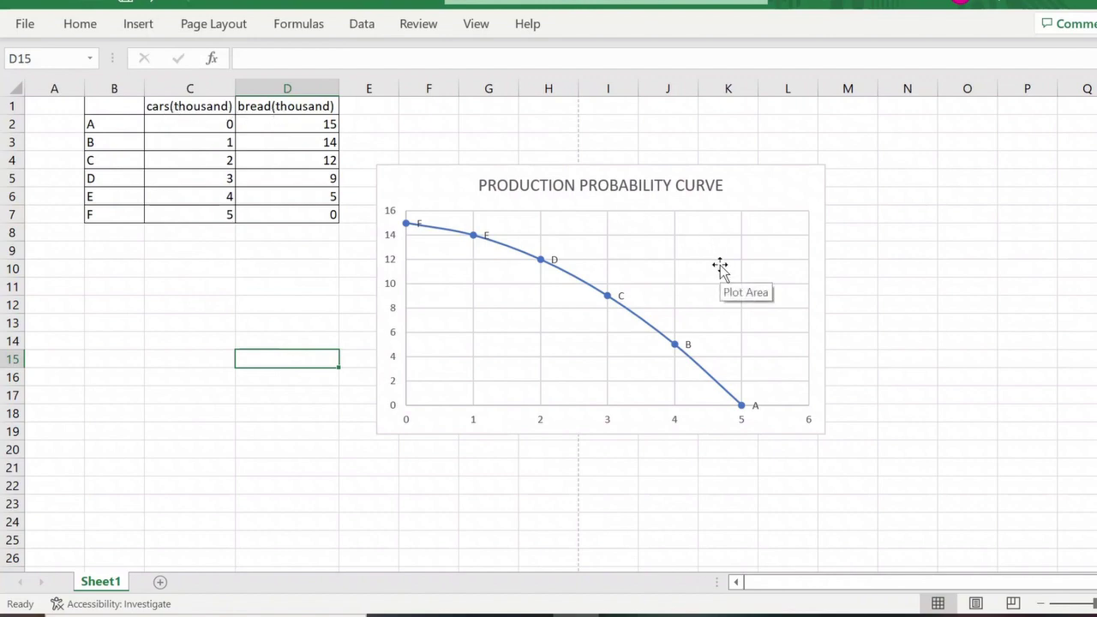
Step: Add axis titles to both axes of the chart
double_click(431, 185)
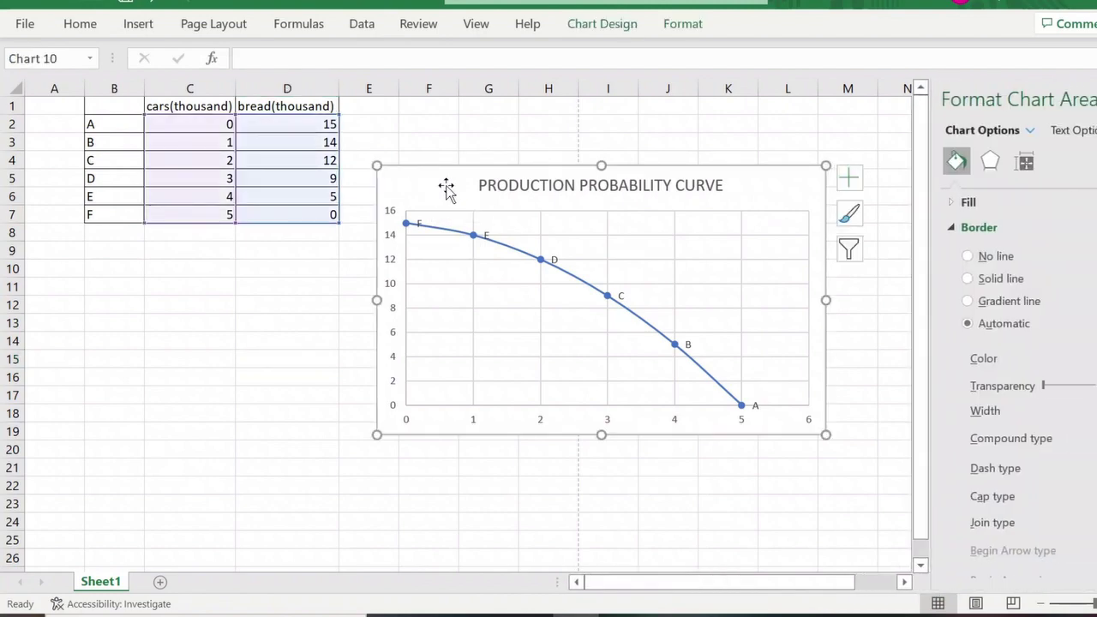
click(849, 180)
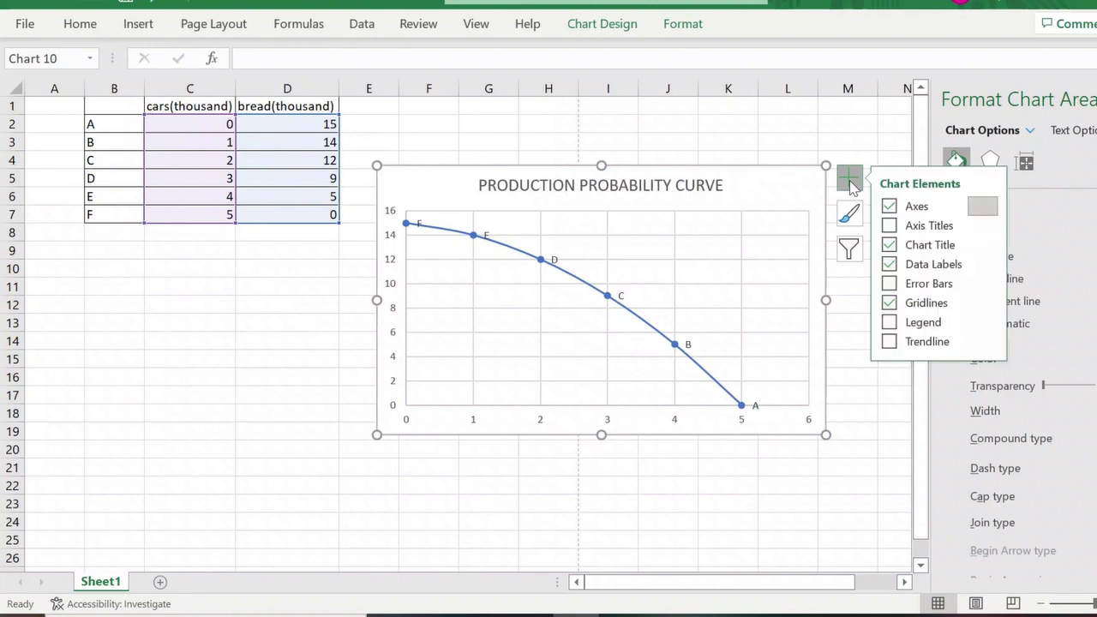
click(892, 227)
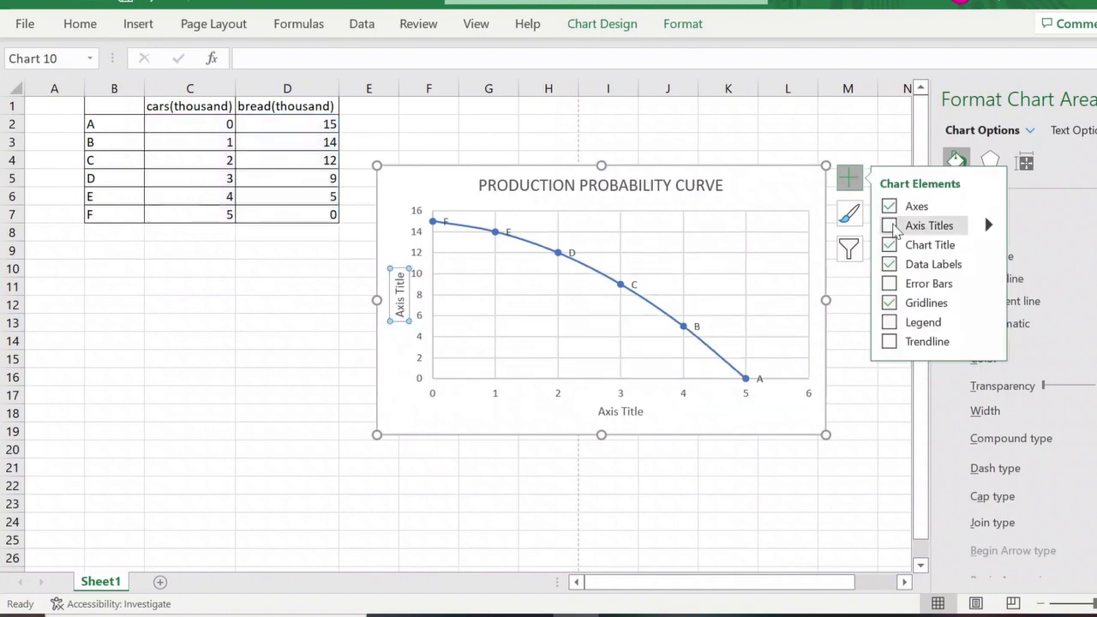
Step: Set the horizontal axis title to BREAD and the vertical axis title to CARS
click(618, 413)
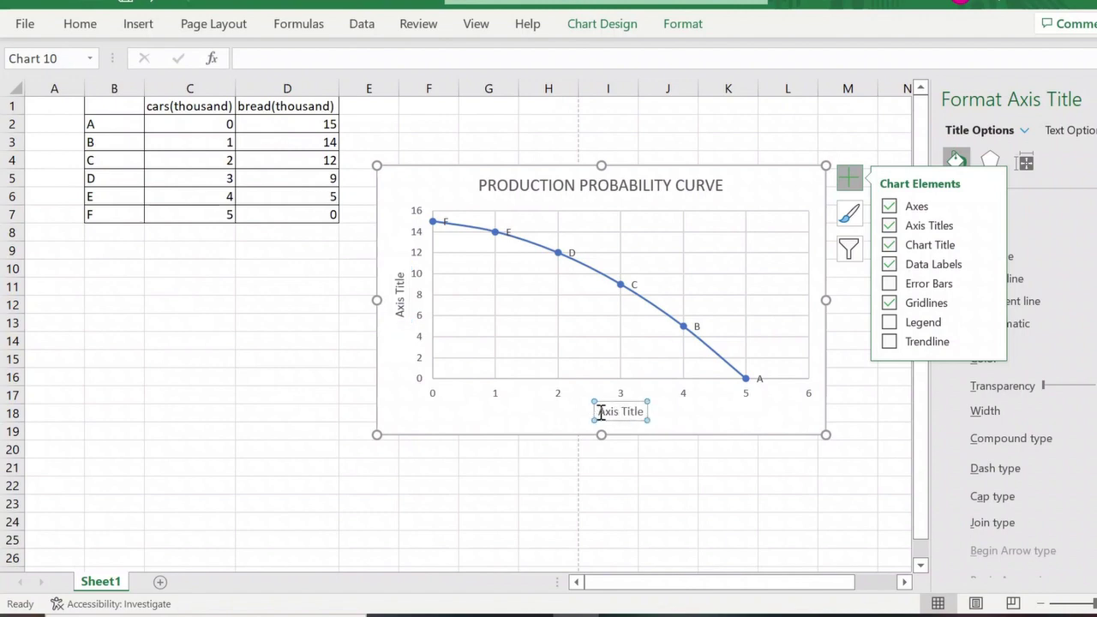
click(273, 57)
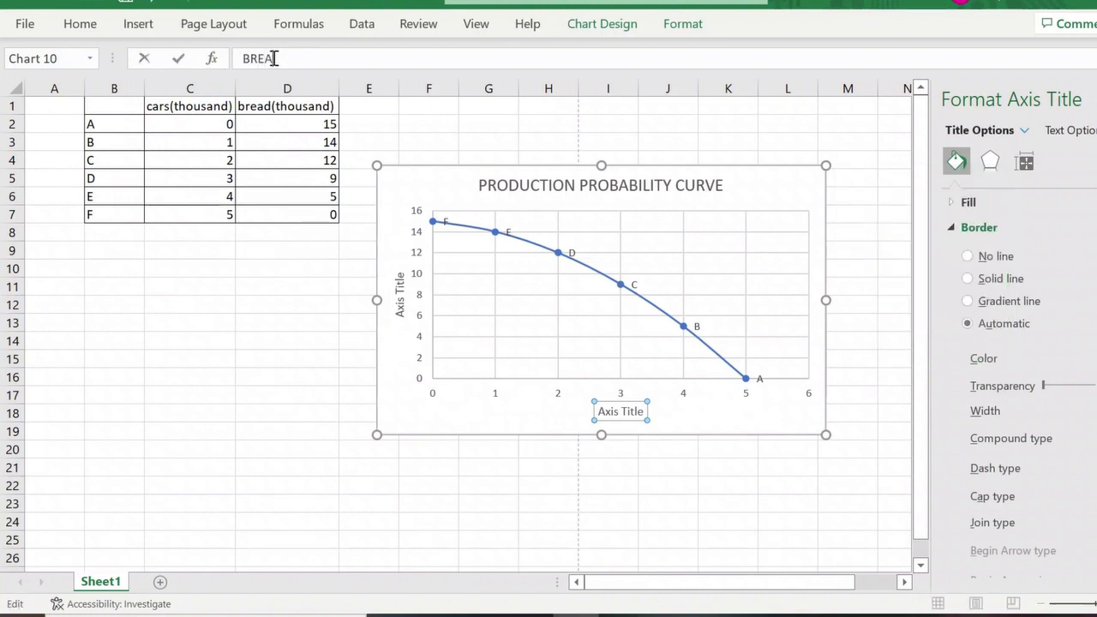
text(BREAD)
click(401, 289)
click(260, 60)
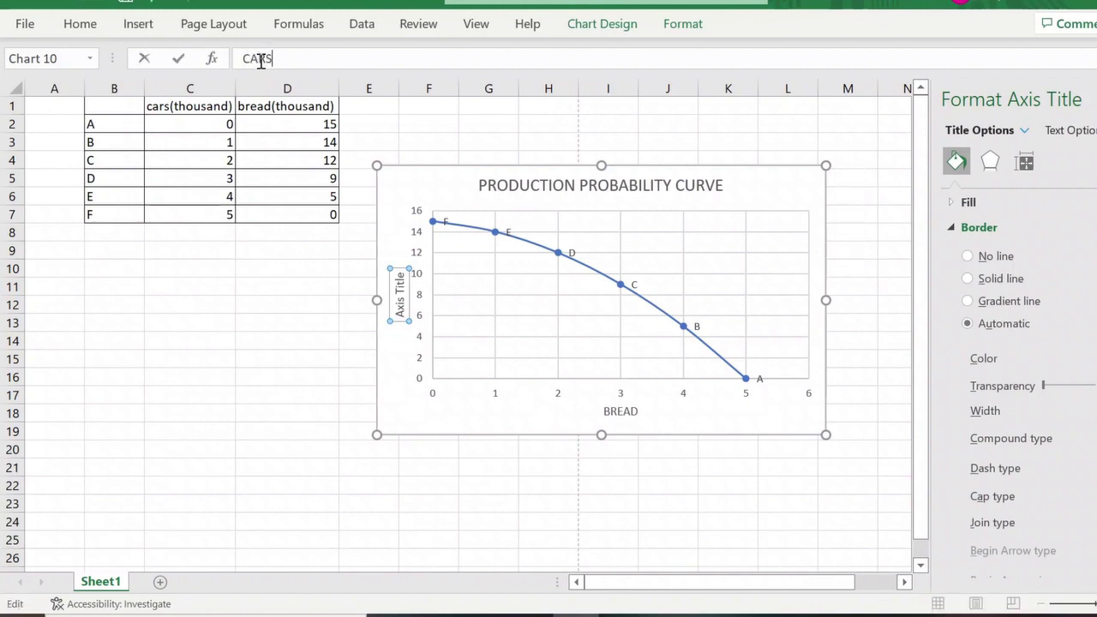
click(285, 287)
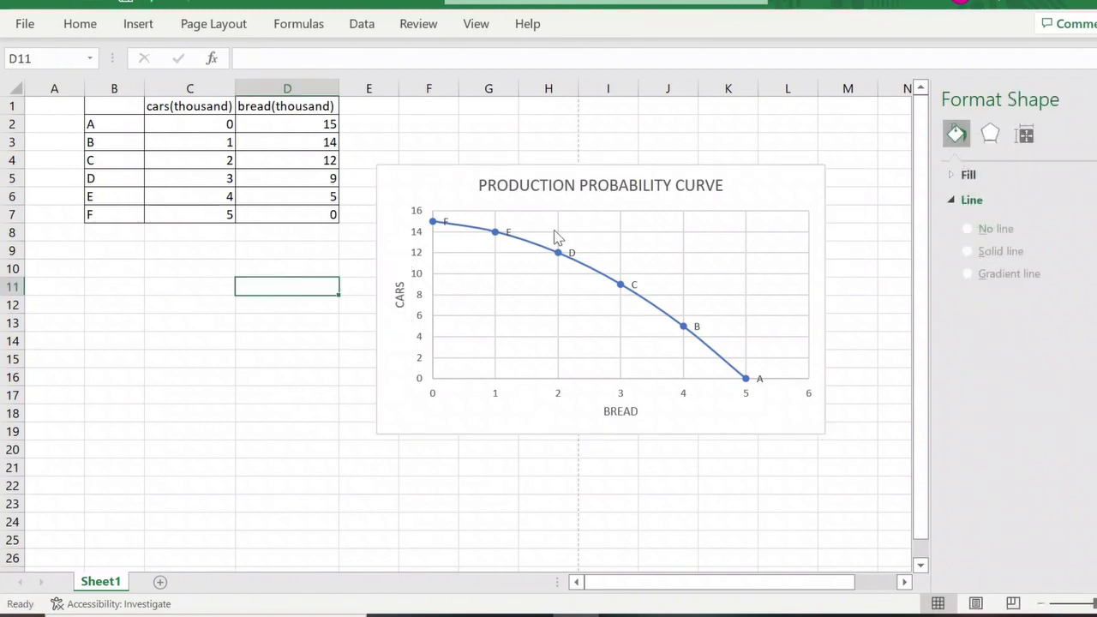